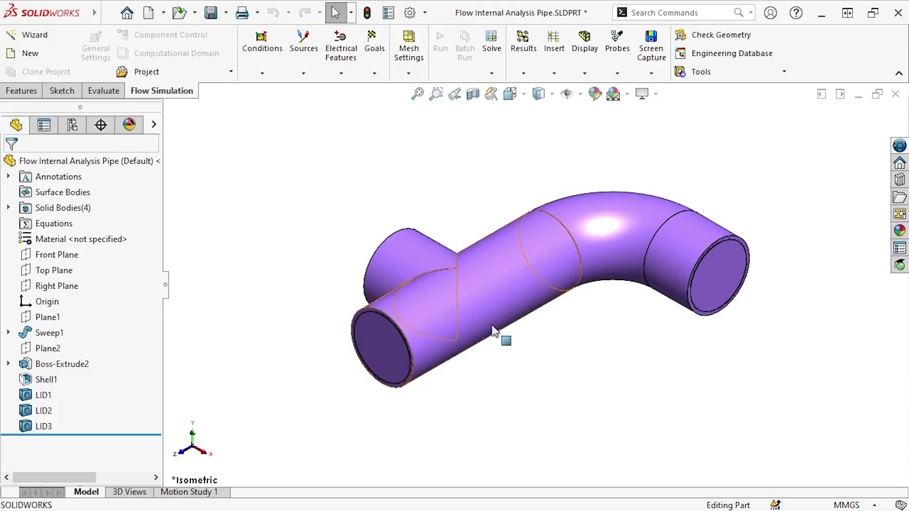
# Step: Expand Solid Bodies(4) to list Shell1, LID1, LID2 and LID3, then review the Flow Simulation tools
pyautogui.doubleClick(74, 212)
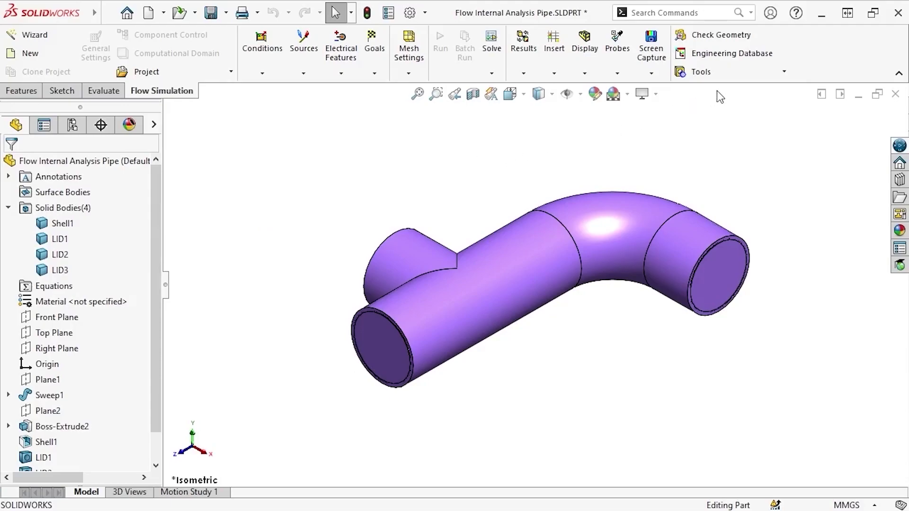
pyautogui.click(736, 72)
# Step: Launch the Flow Simulation project Wizard from the Tools menu
pyautogui.click(95, 17)
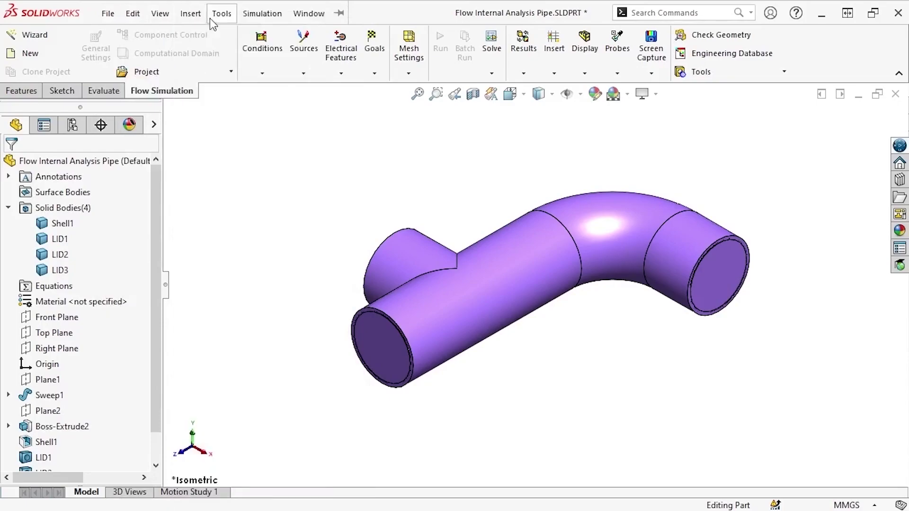
pyautogui.moveTo(219, 14)
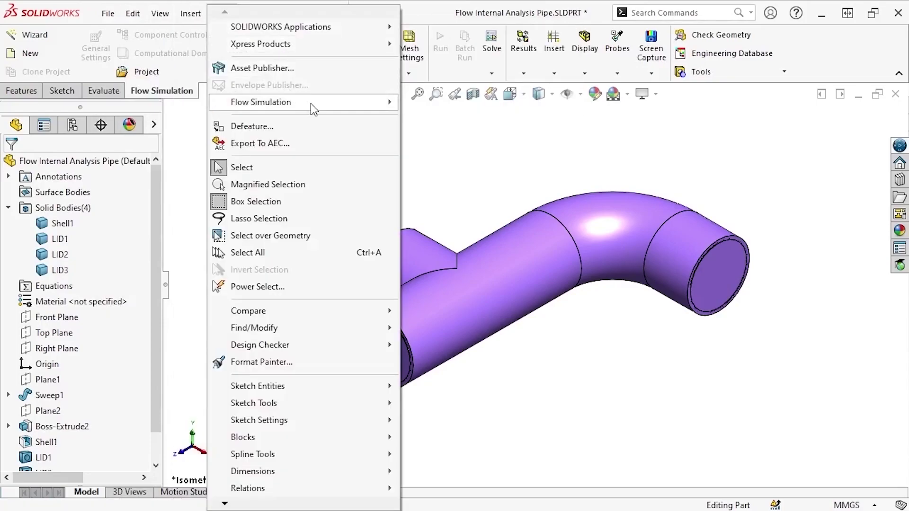
pyautogui.moveTo(314, 105)
pyautogui.moveTo(477, 106)
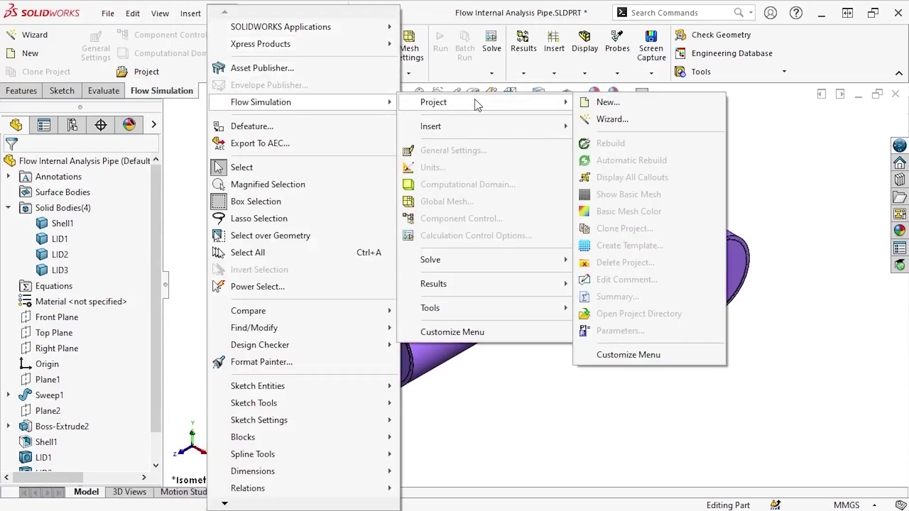
pyautogui.click(634, 120)
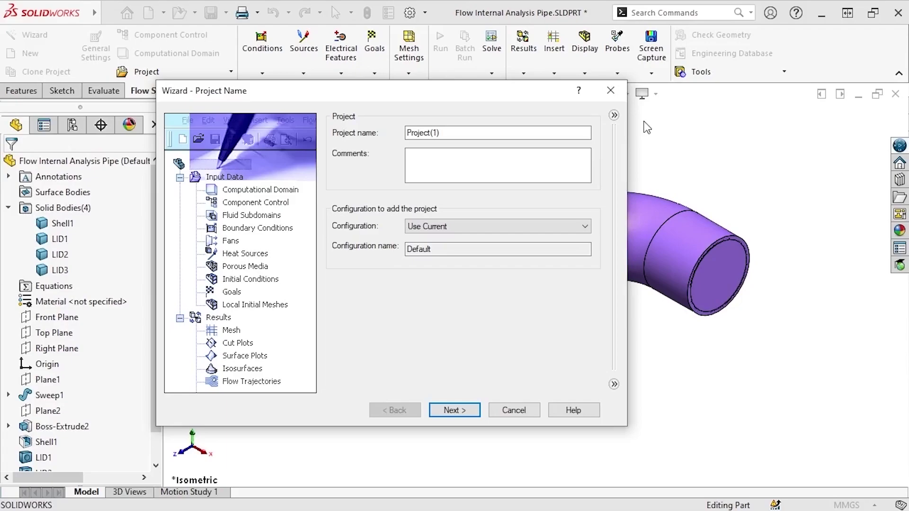
# Step: Name the project and a newly created configuration both 'Internal Flow Study 1'
pyautogui.moveTo(459, 133); pyautogui.dragTo(396, 134)
pyautogui.write('Internal Flow Study 1')
pyautogui.click(466, 226)
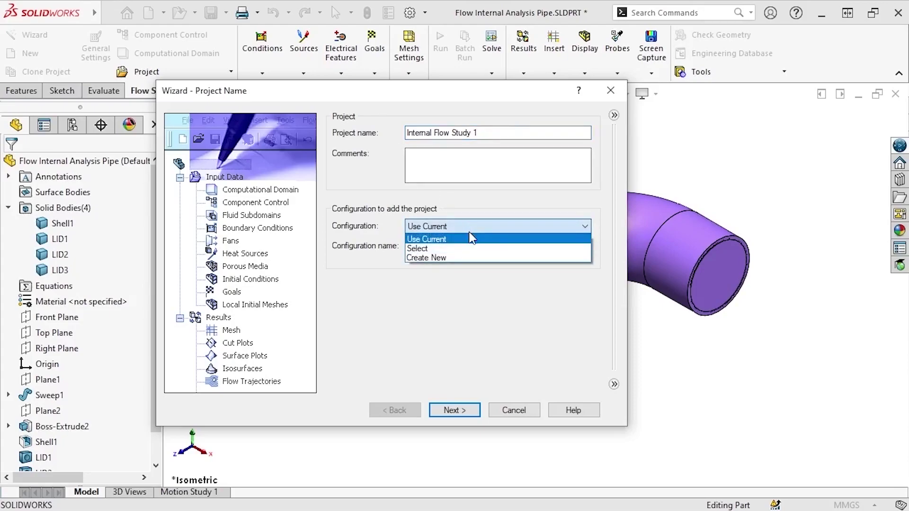
pyautogui.click(473, 258)
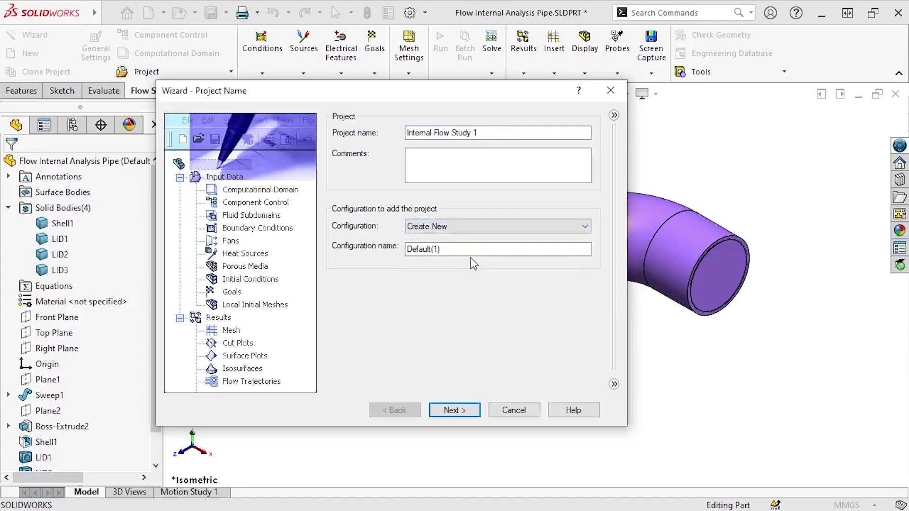
pyautogui.click(451, 249)
pyautogui.moveTo(454, 249); pyautogui.dragTo(403, 248)
pyautogui.press('BackSpace')
pyautogui.write('Internal Flow Study 1')
# Step: Choose the SI (m-kg-s) unit system and advance to the Analysis Type page
pyautogui.click(465, 409)
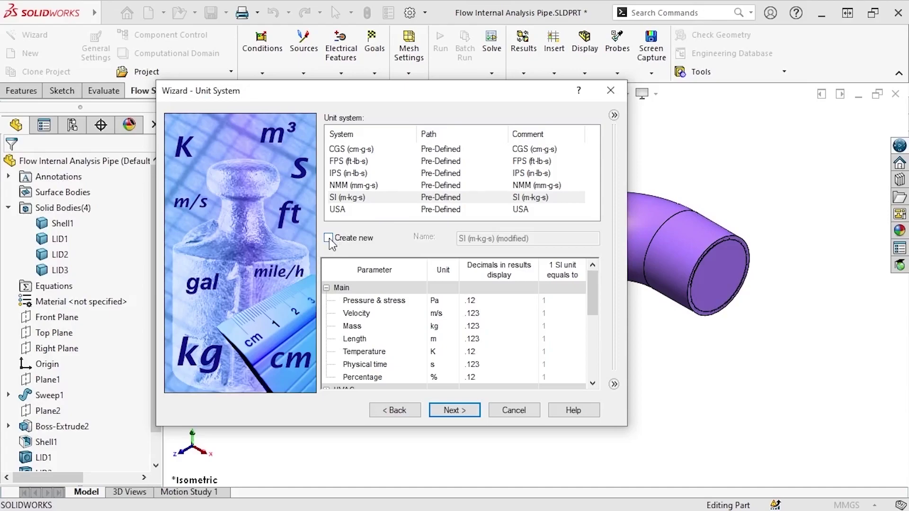
pyautogui.click(369, 201)
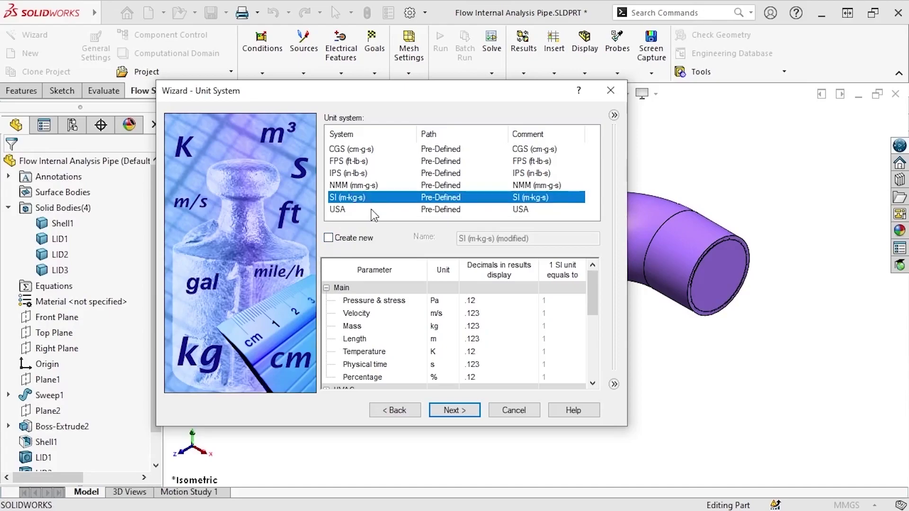
pyautogui.click(473, 414)
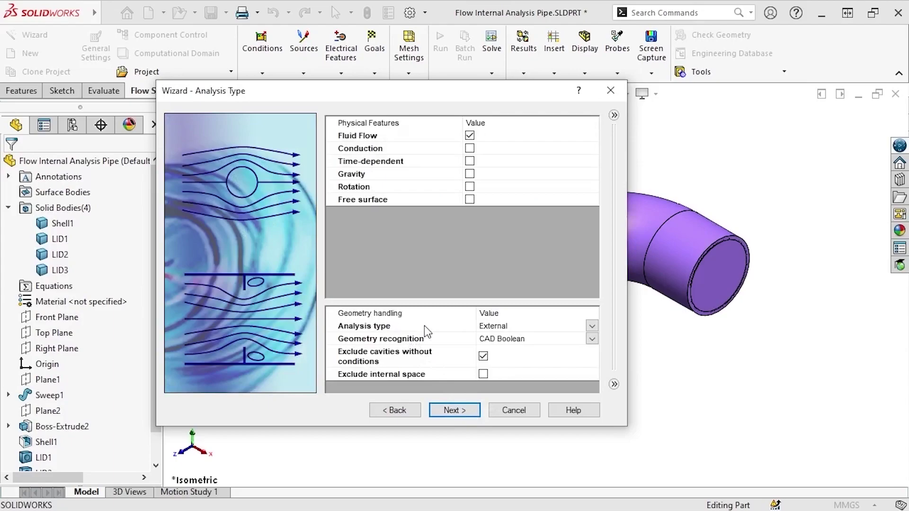
# Step: Set analysis type to Internal with Exclude cavities without conditions unchecked, then advance
pyautogui.click(592, 327)
pyautogui.click(592, 326)
pyautogui.click(594, 340)
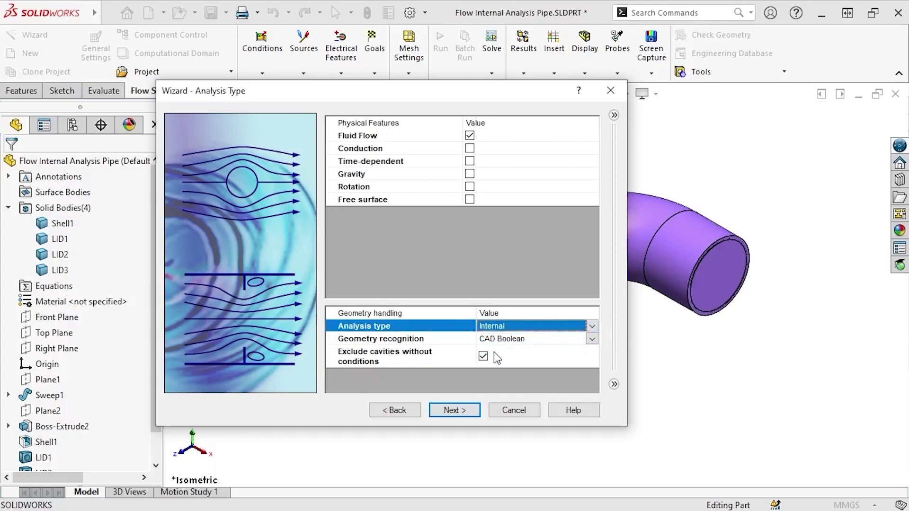
pyautogui.click(483, 356)
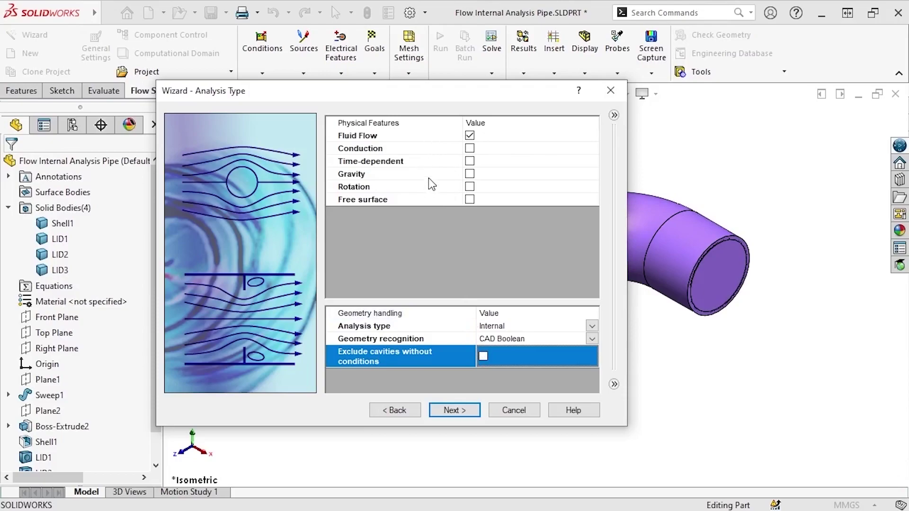
pyautogui.click(455, 410)
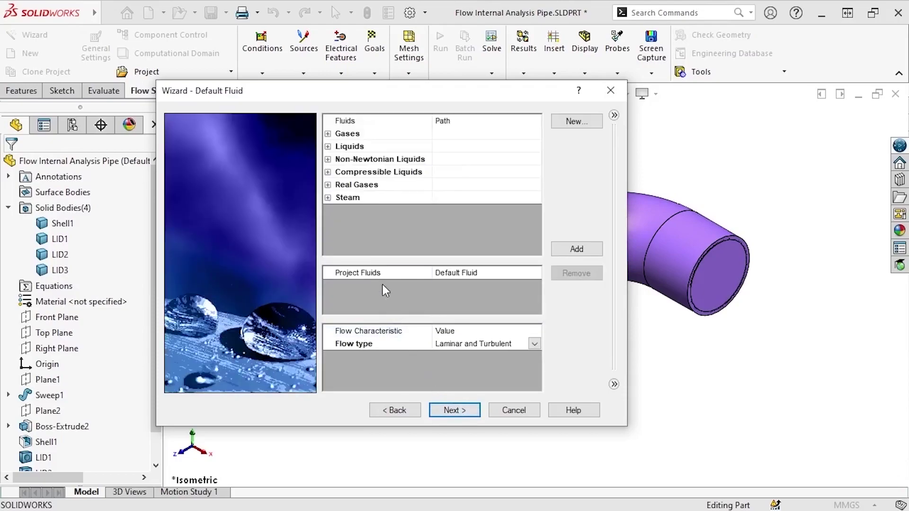
# Step: Add Water from Liquids to Project Fluids and advance to Wall Conditions
pyautogui.click(328, 146)
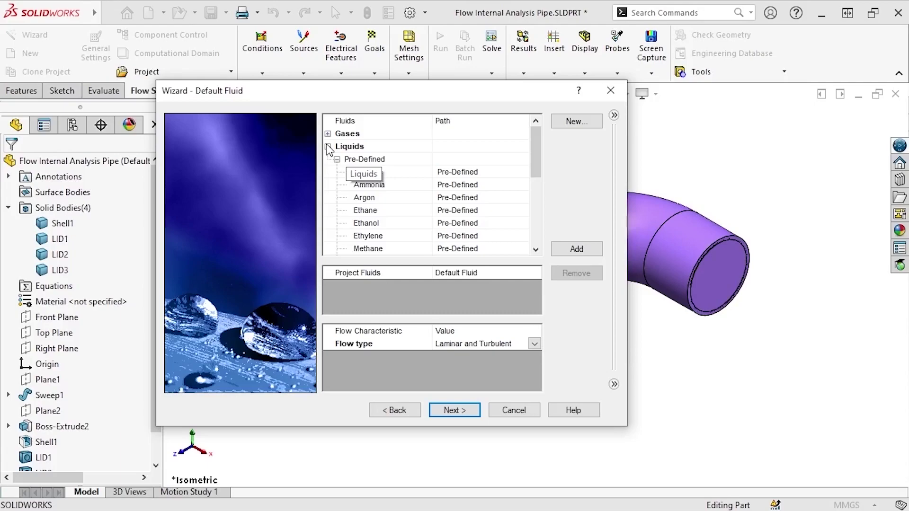
pyautogui.moveTo(533, 157); pyautogui.dragTo(538, 215)
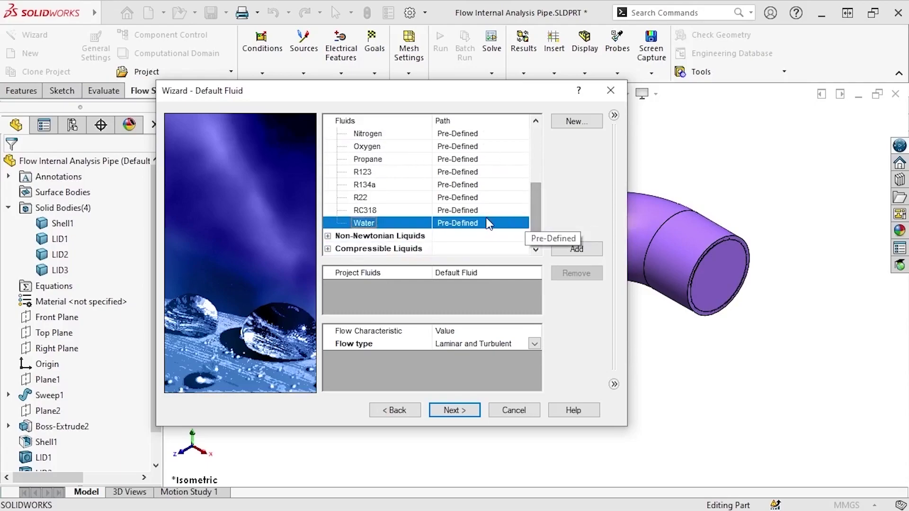
pyautogui.doubleClick(388, 220)
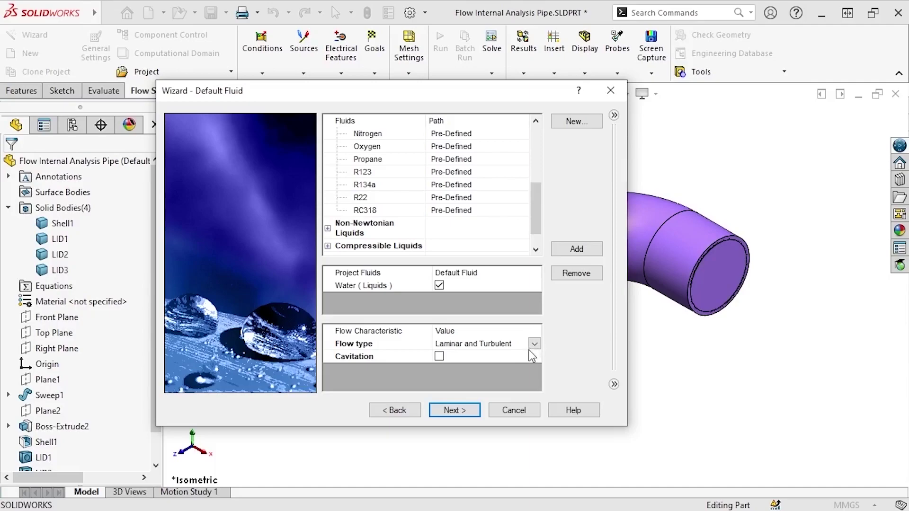
pyautogui.click(467, 411)
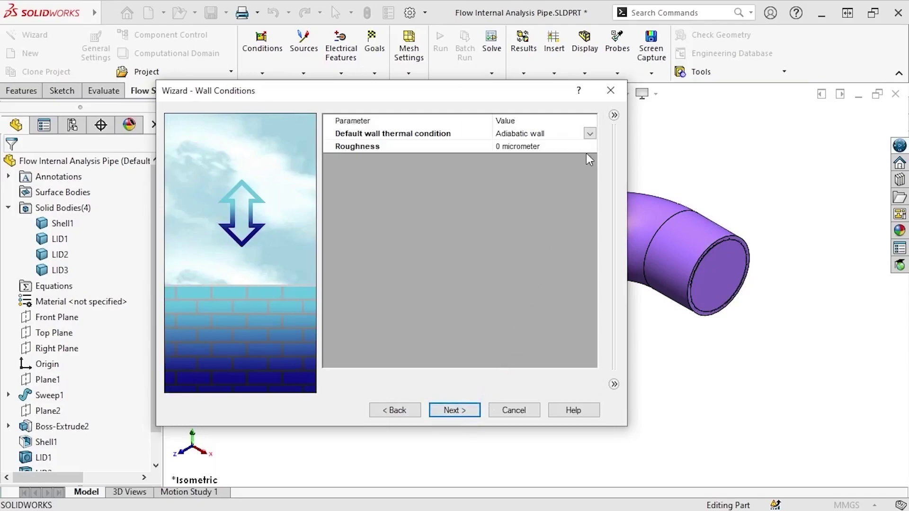
# Step: Keep Adiabatic wall with 0 micrometer roughness and advance to Initial Conditions
pyautogui.click(588, 138)
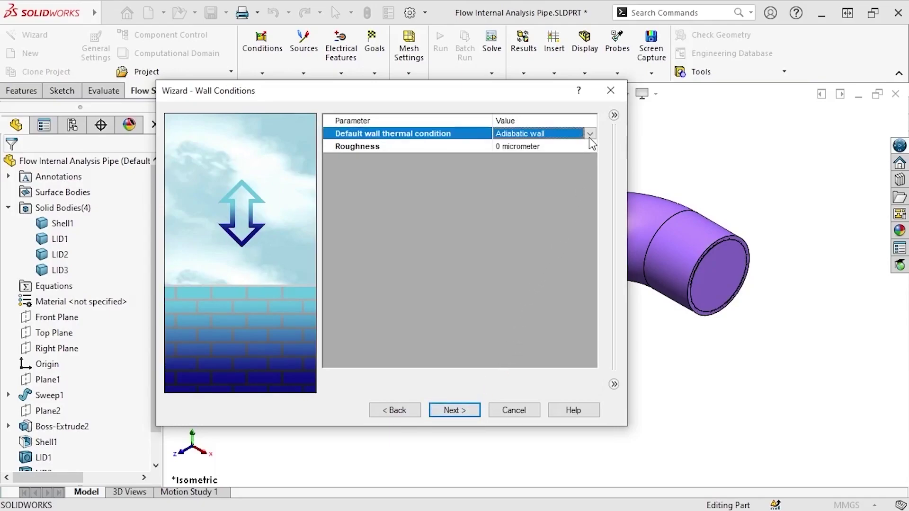
pyautogui.click(590, 135)
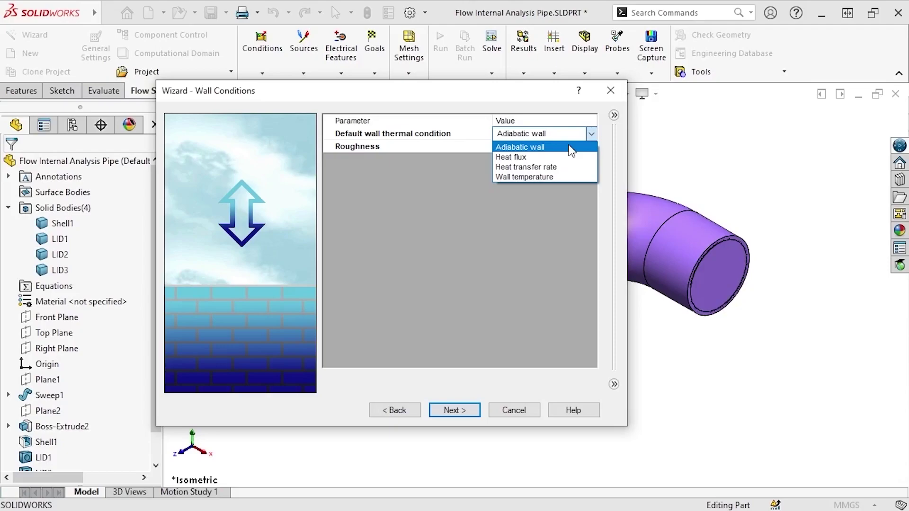
pyautogui.click(569, 146)
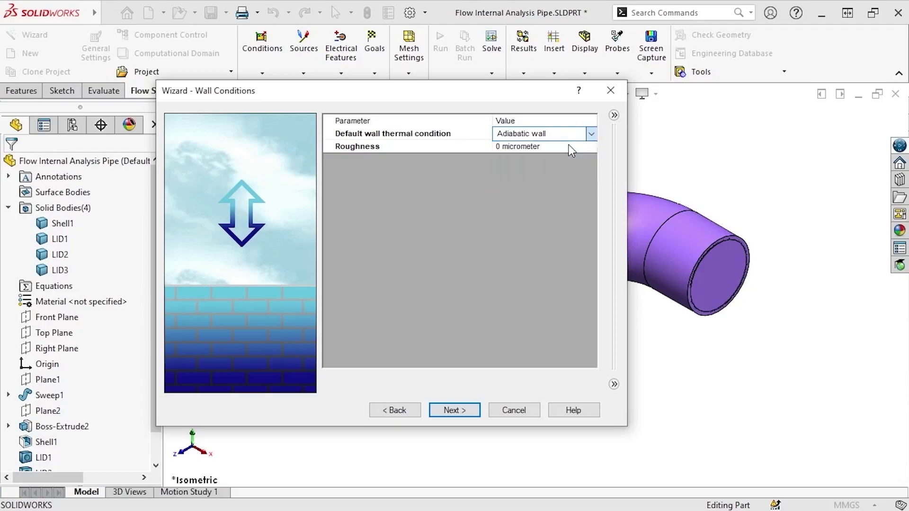
pyautogui.click(467, 147)
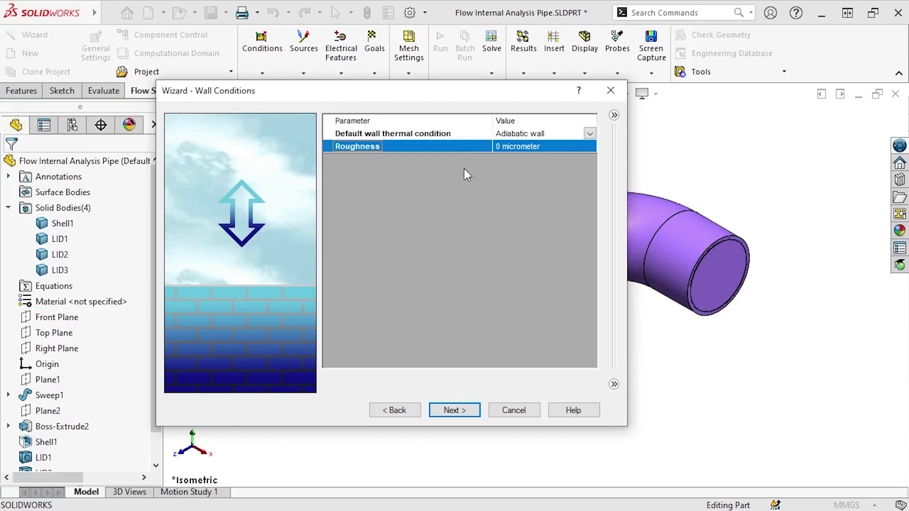
pyautogui.click(464, 410)
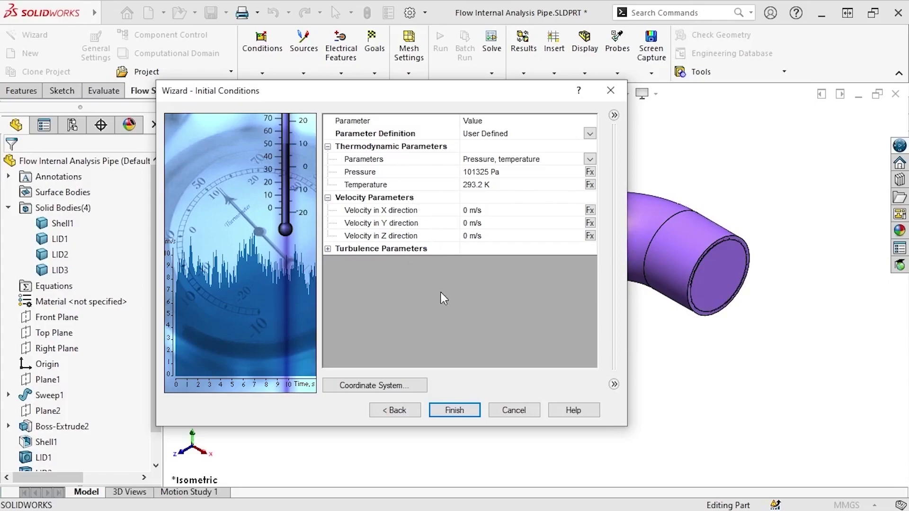
# Step: Finish the wizard with default initial conditions, then bring up the Input Data options
pyautogui.click(461, 410)
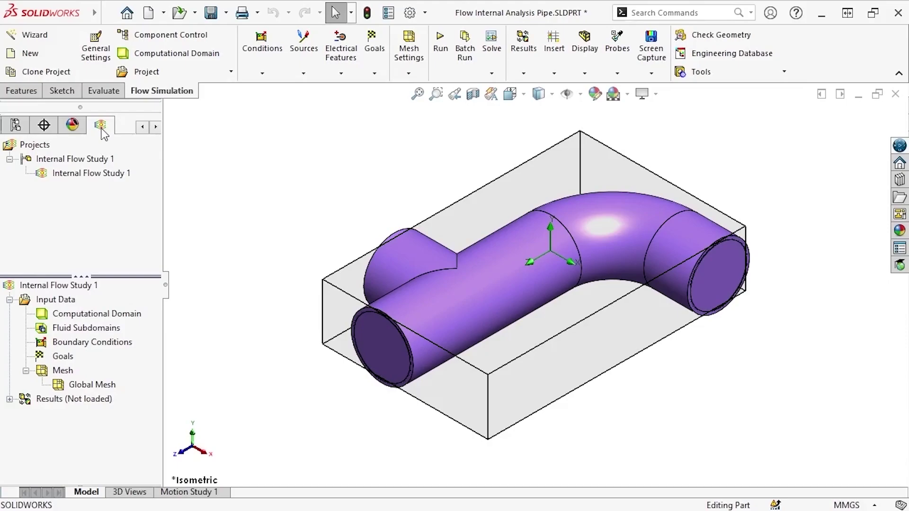
pyautogui.rightClick(57, 304)
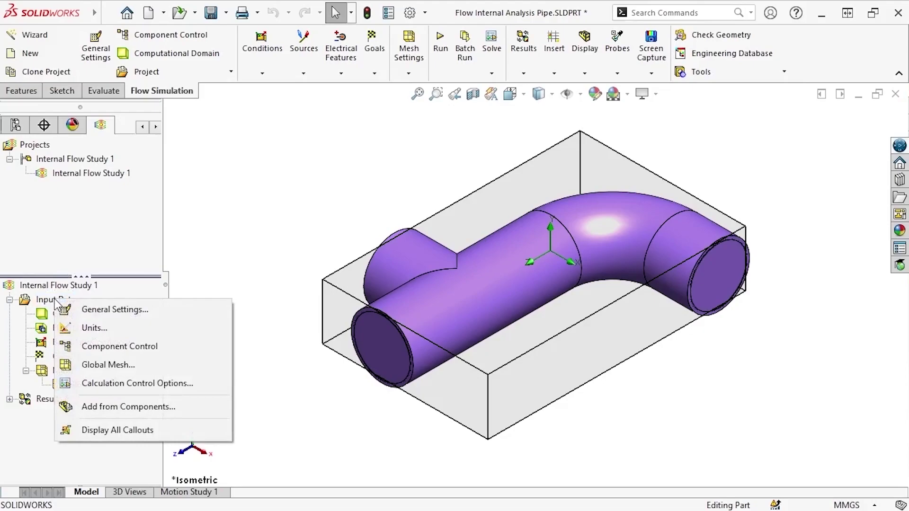